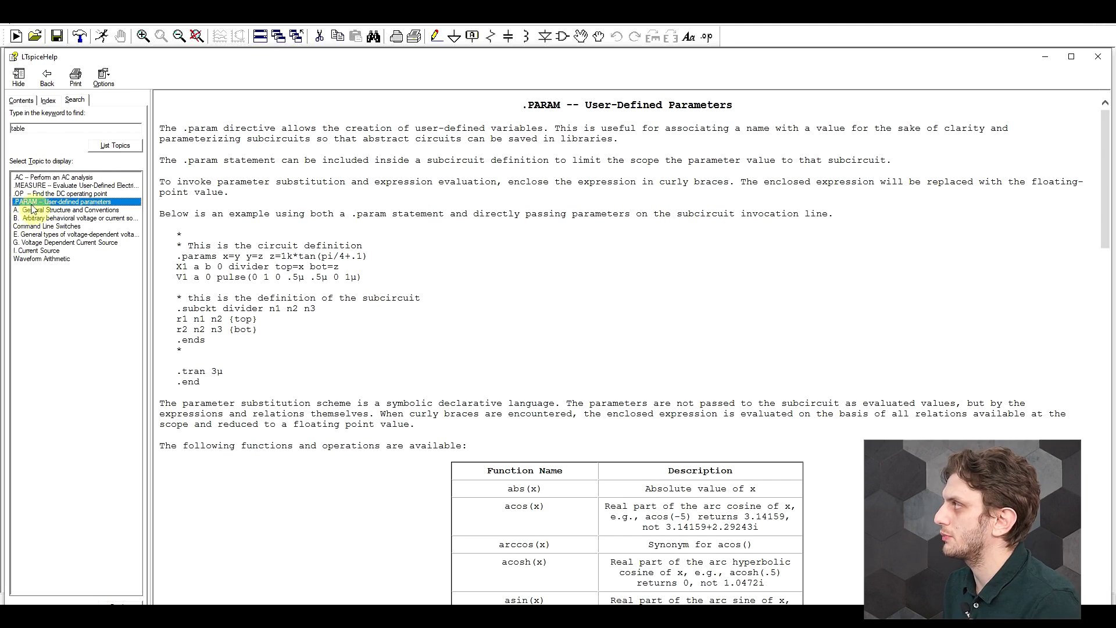
Step: Scroll the .PARAM help functions table down to the table(x,a,b,c,d,...) interpolation entry
scroll(481, 456, down, 5)
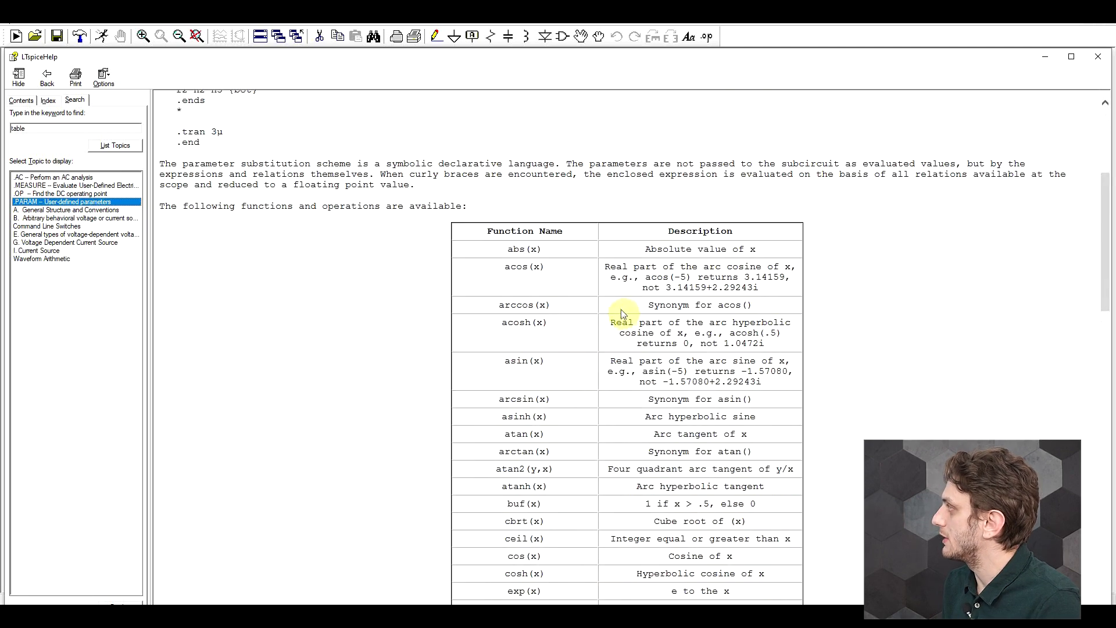
scroll(627, 319, down, 5)
scroll(628, 318, down, 5)
click(552, 440)
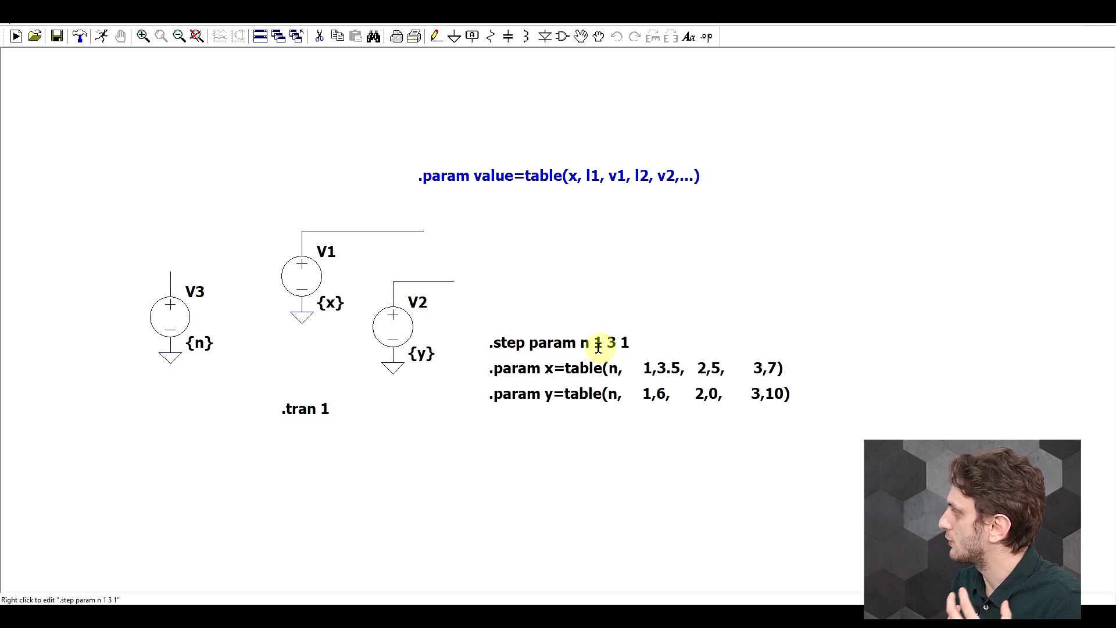
click(108, 40)
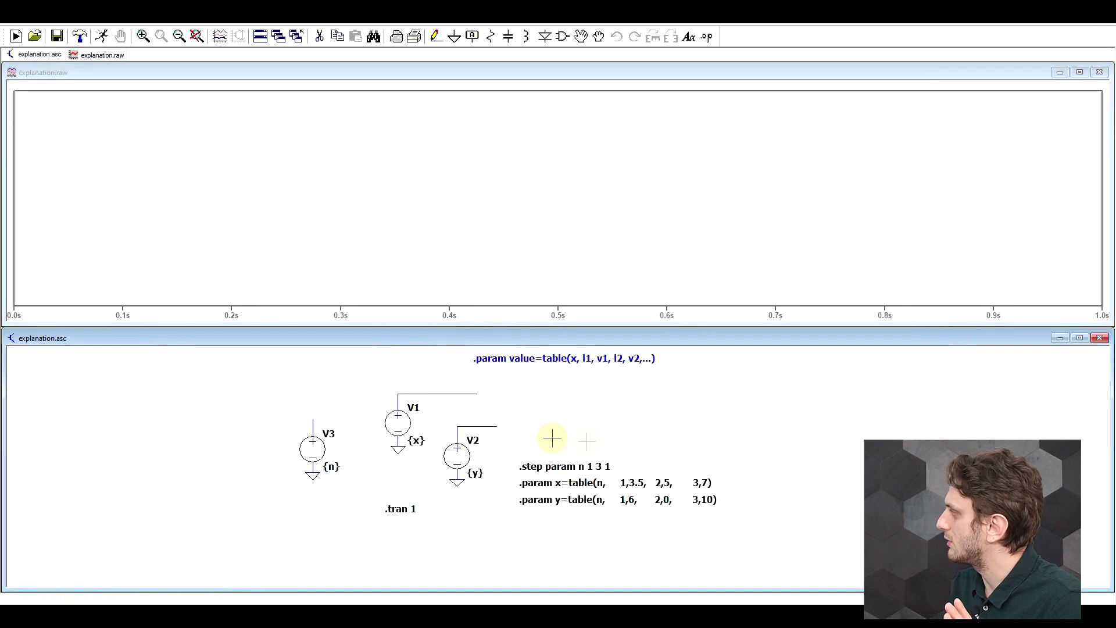
click(314, 424)
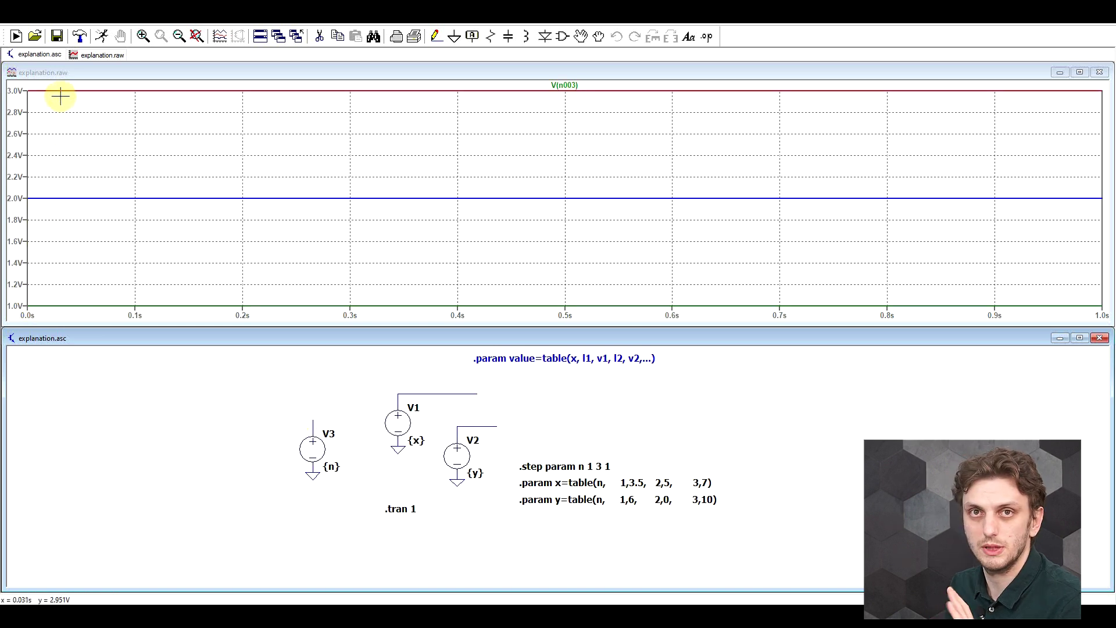
click(1099, 72)
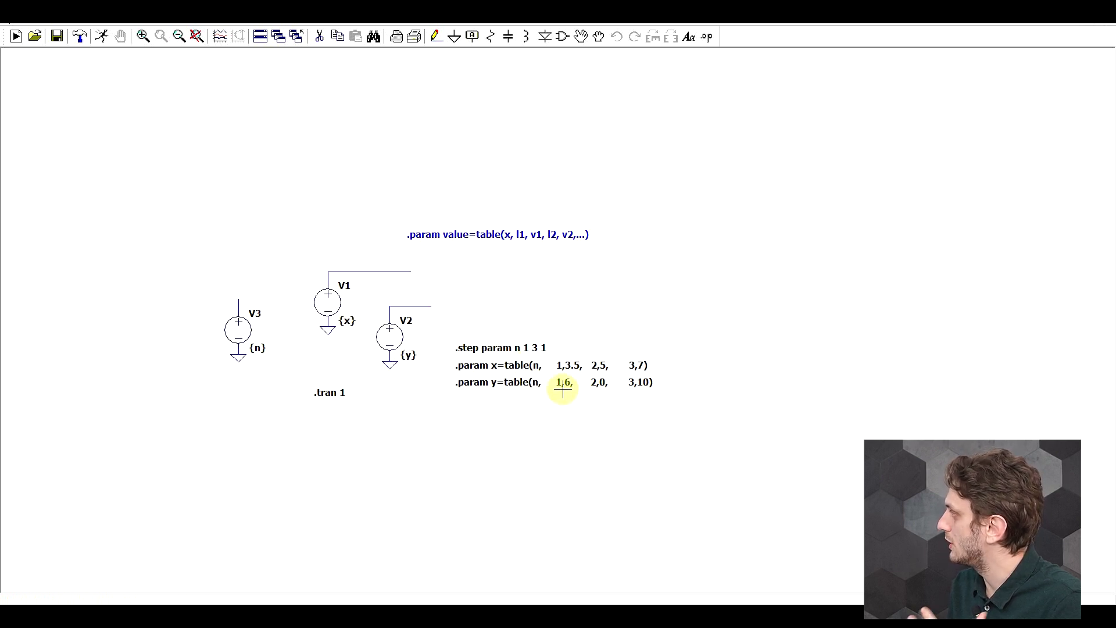
scroll(563, 390, up, 2)
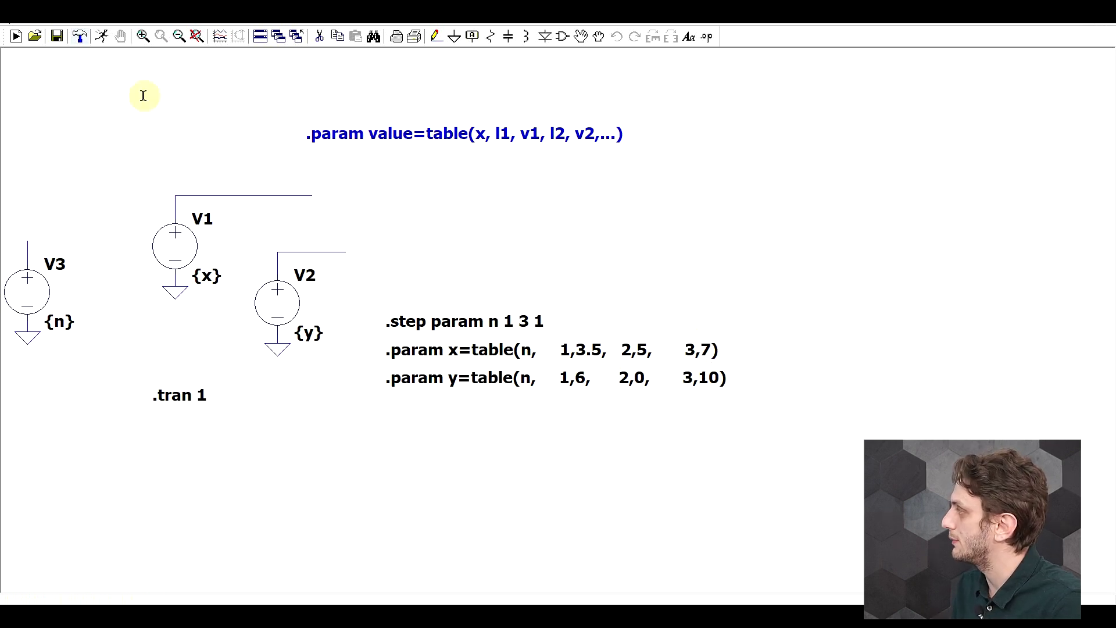
click(15, 36)
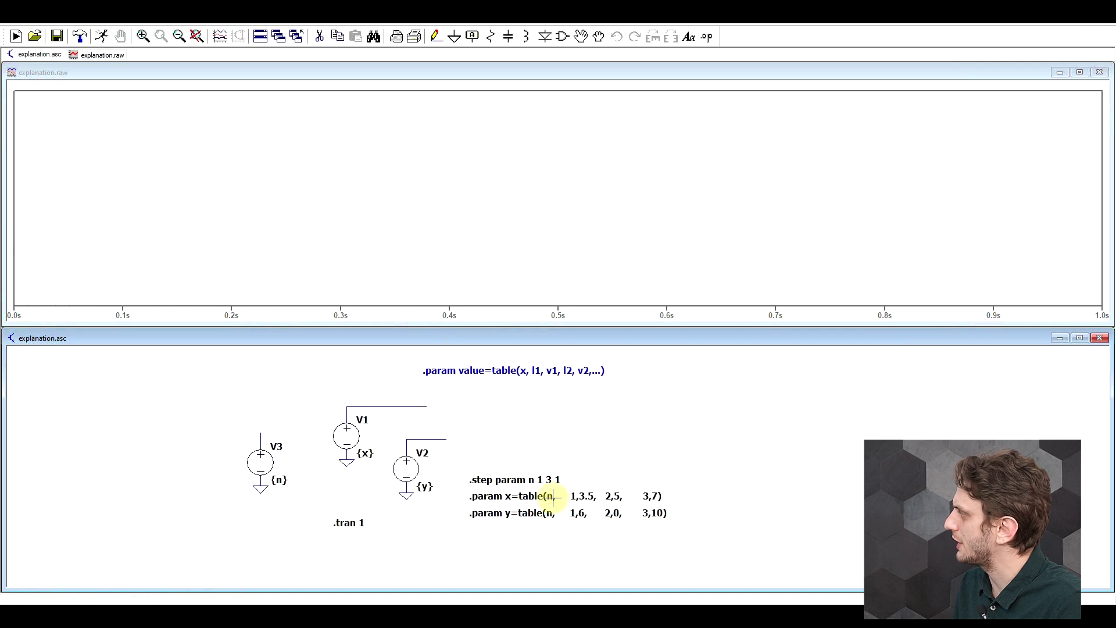
Step: Plot V(n001), attach a cursor to it, and check which step the cursor is on
click(407, 406)
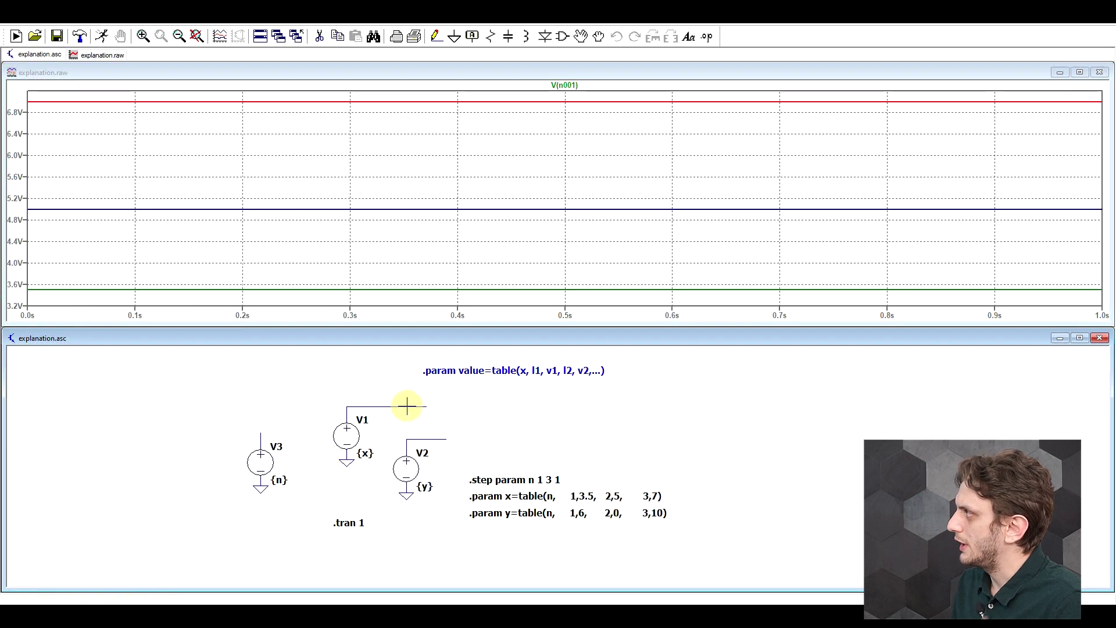
click(572, 84)
right_click(563, 259)
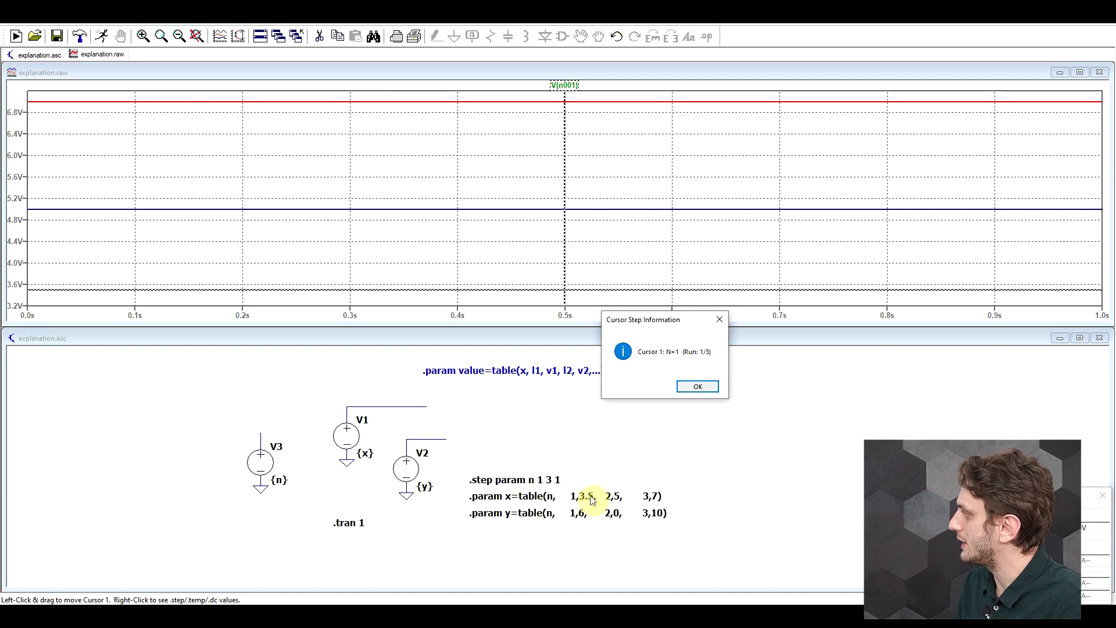
click(696, 386)
drag(1028, 495, 813, 336)
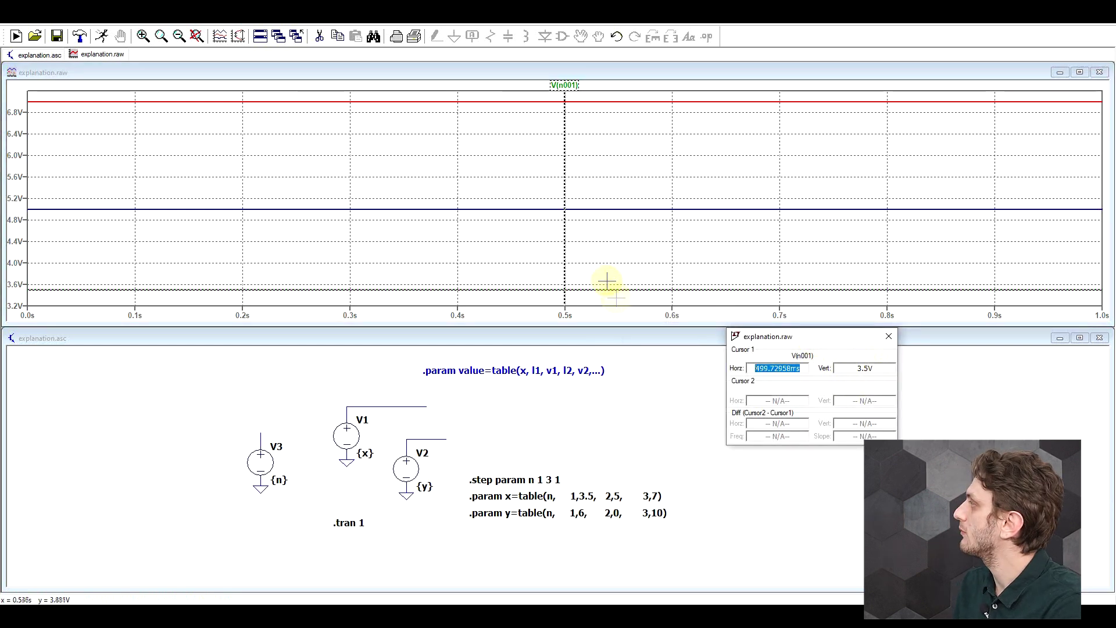
Step: Step the cursor up through the 5 V and 7 V traces, then remove the cursor
click(597, 257)
key(Up)
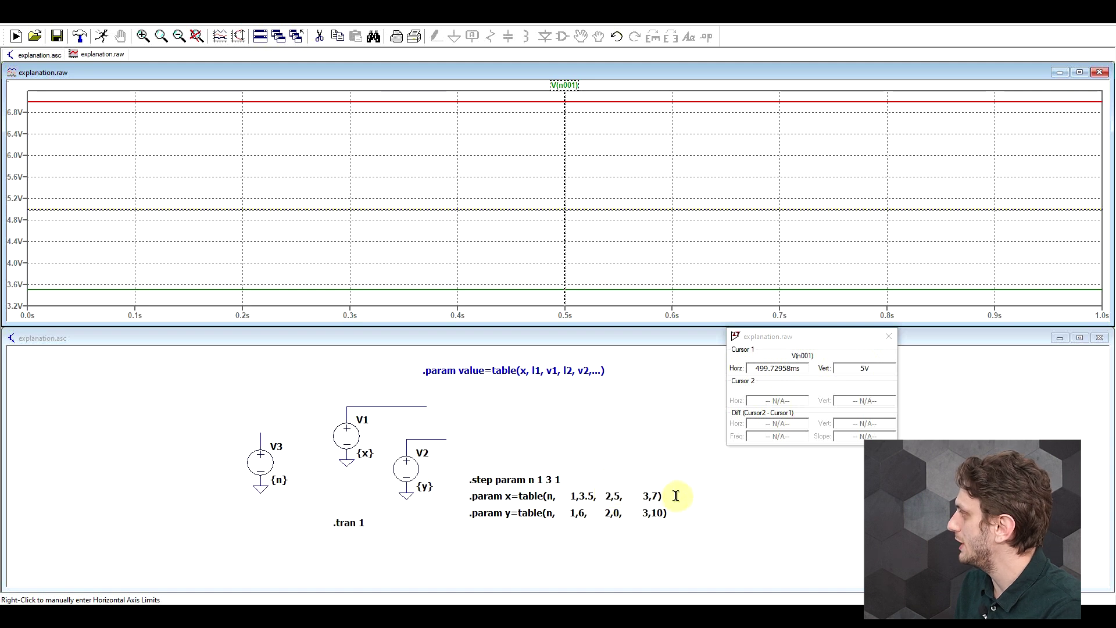
key(Up)
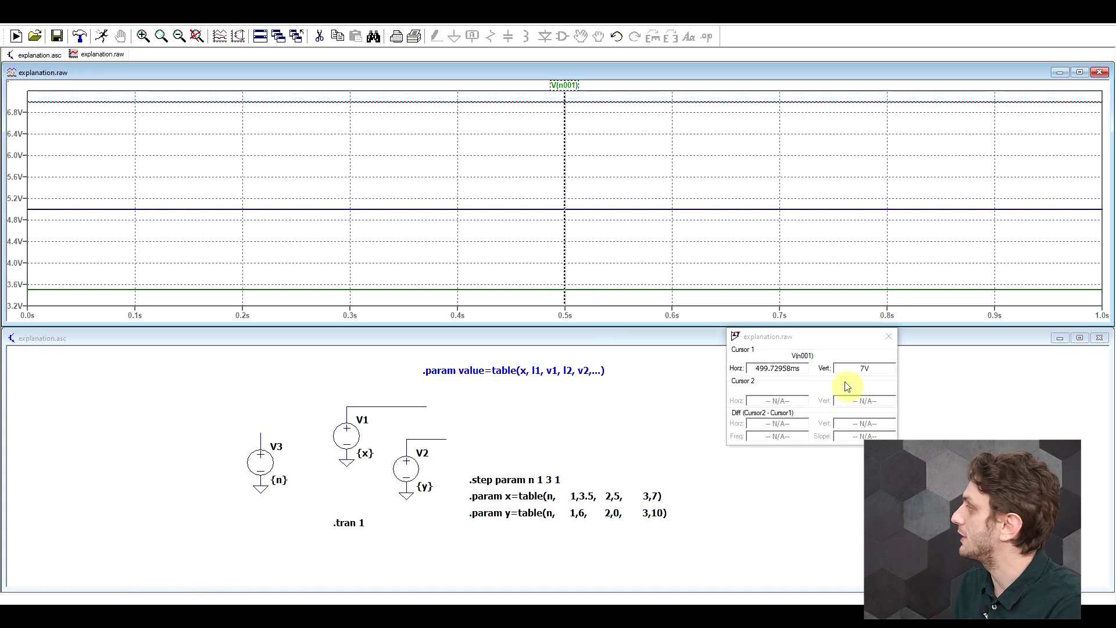
click(888, 336)
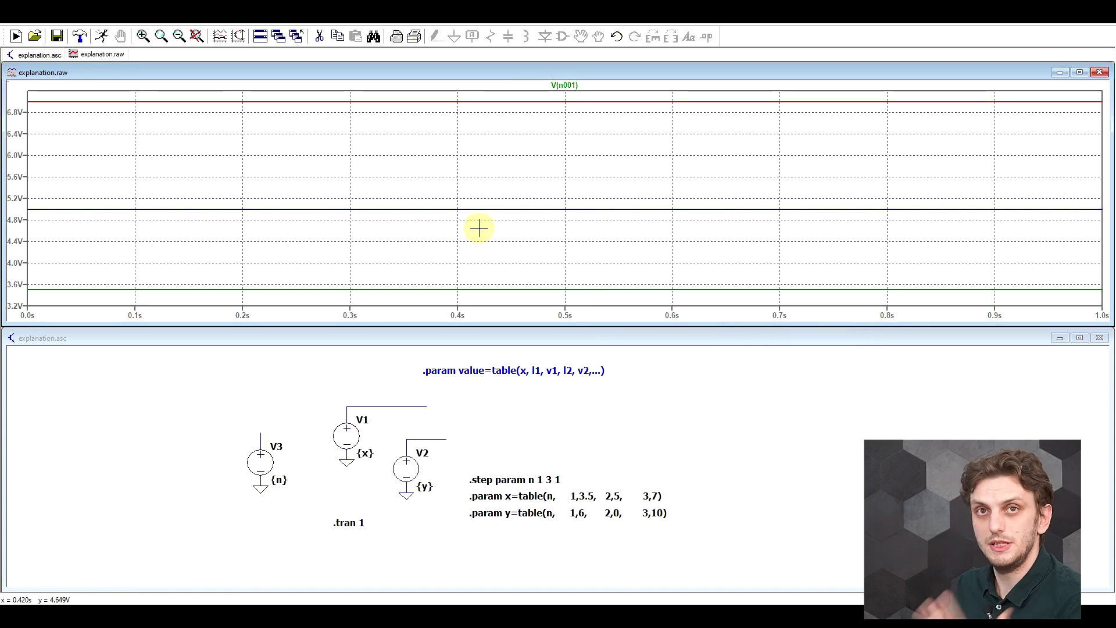
click(453, 428)
Step: Add V(n002) to the plot, set a cursor near 365 ms, and view its step information
click(439, 438)
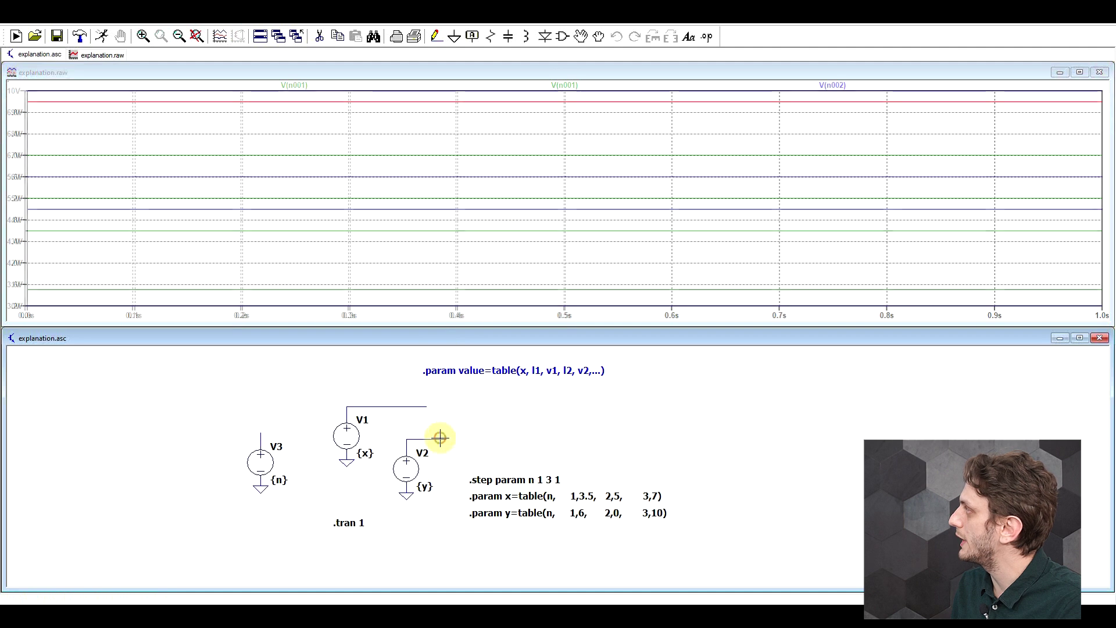
click(842, 85)
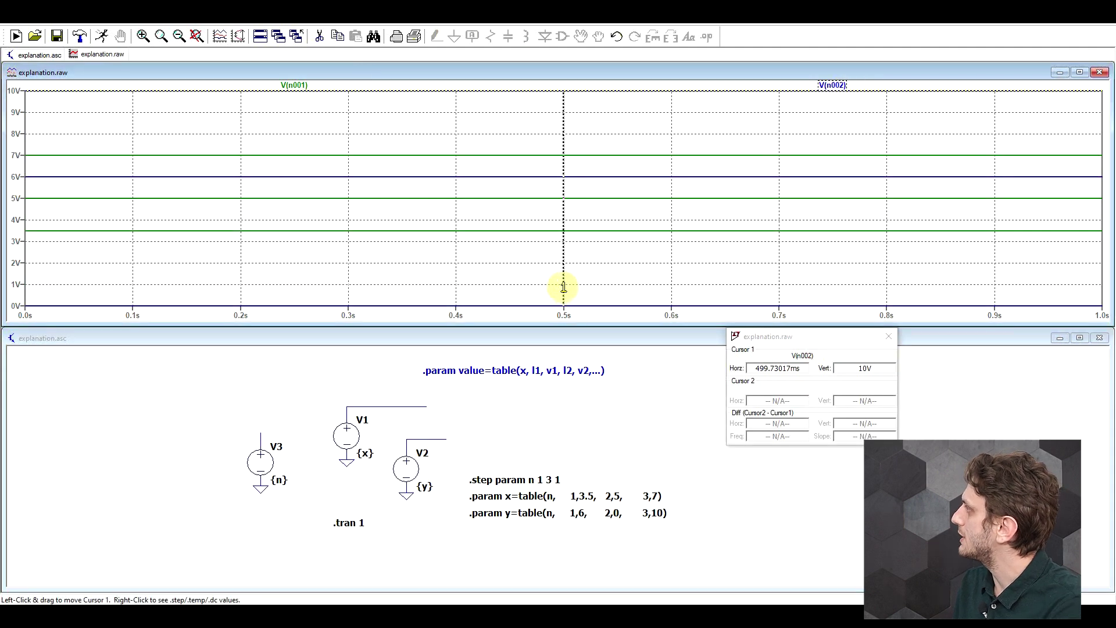
drag(563, 287, 418, 92)
right_click(419, 93)
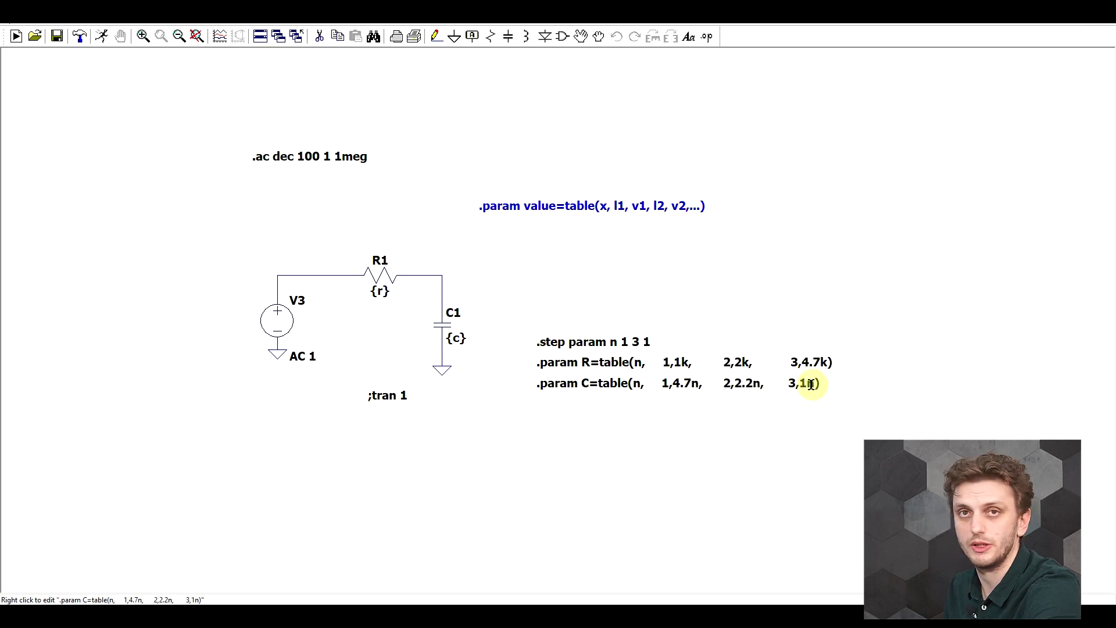
Step: Run the RC filter AC sweep, plot V(n002), then open 3param_comp_1938.asc
click(102, 37)
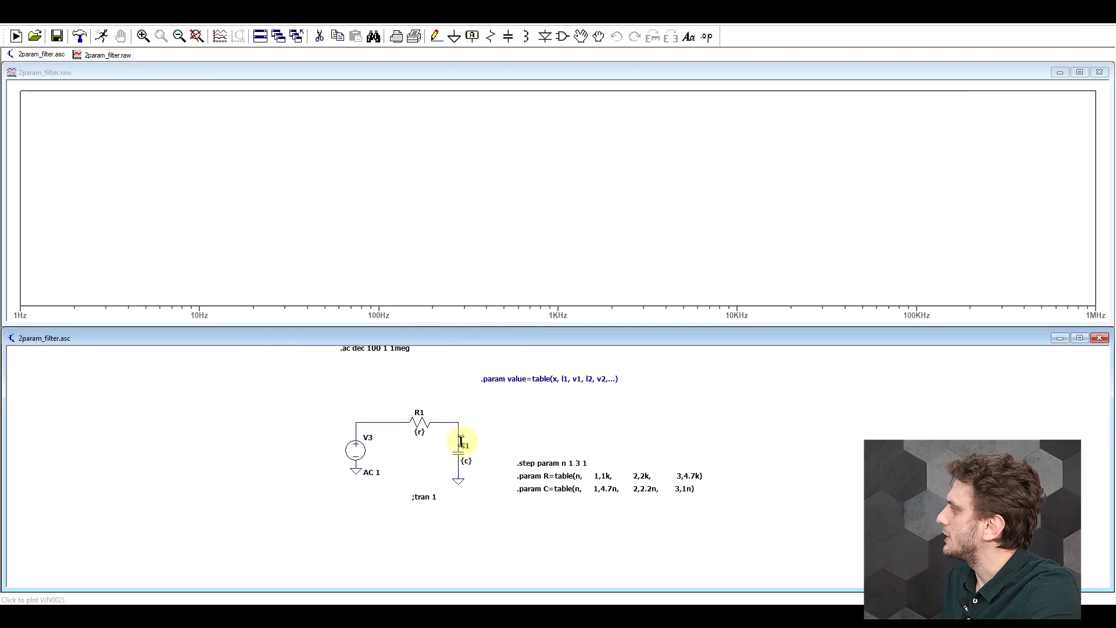
click(462, 417)
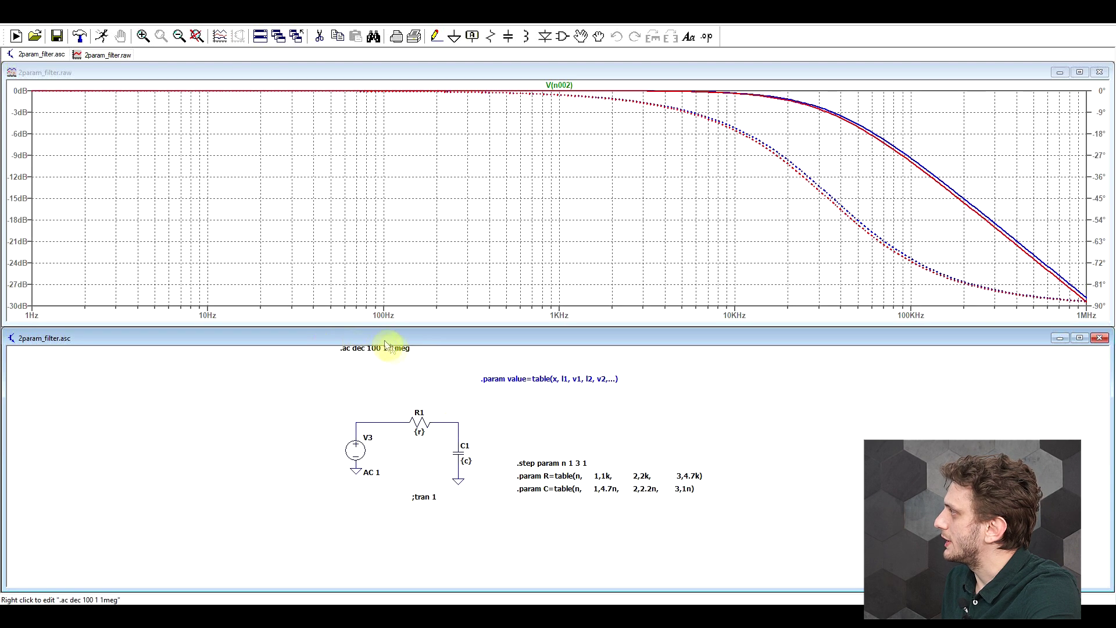
scroll(434, 395, down, 1)
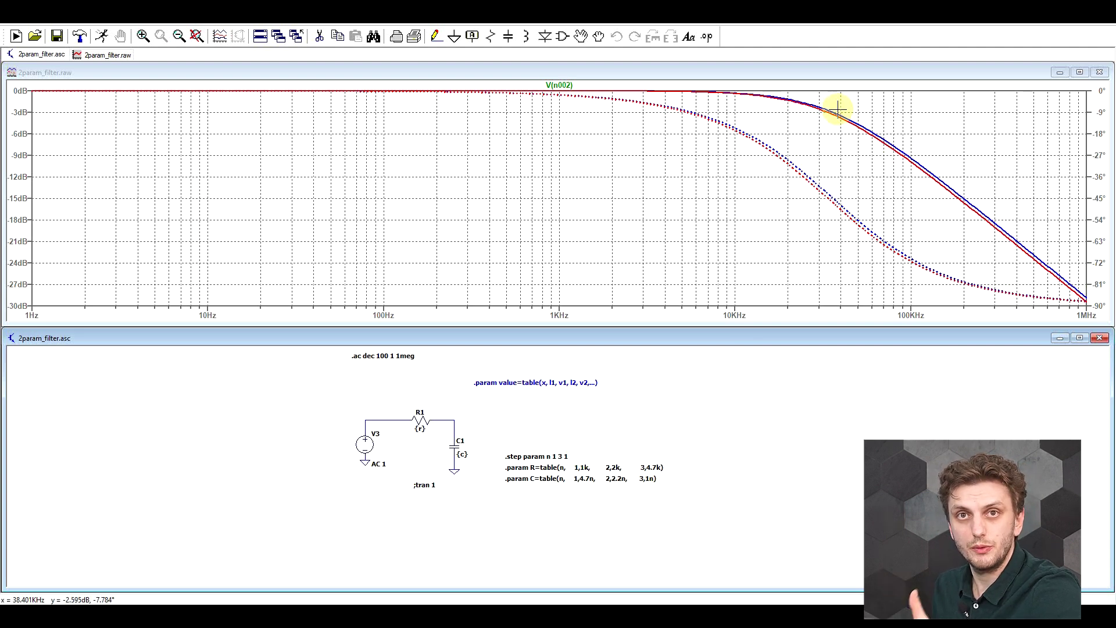
click(420, 420)
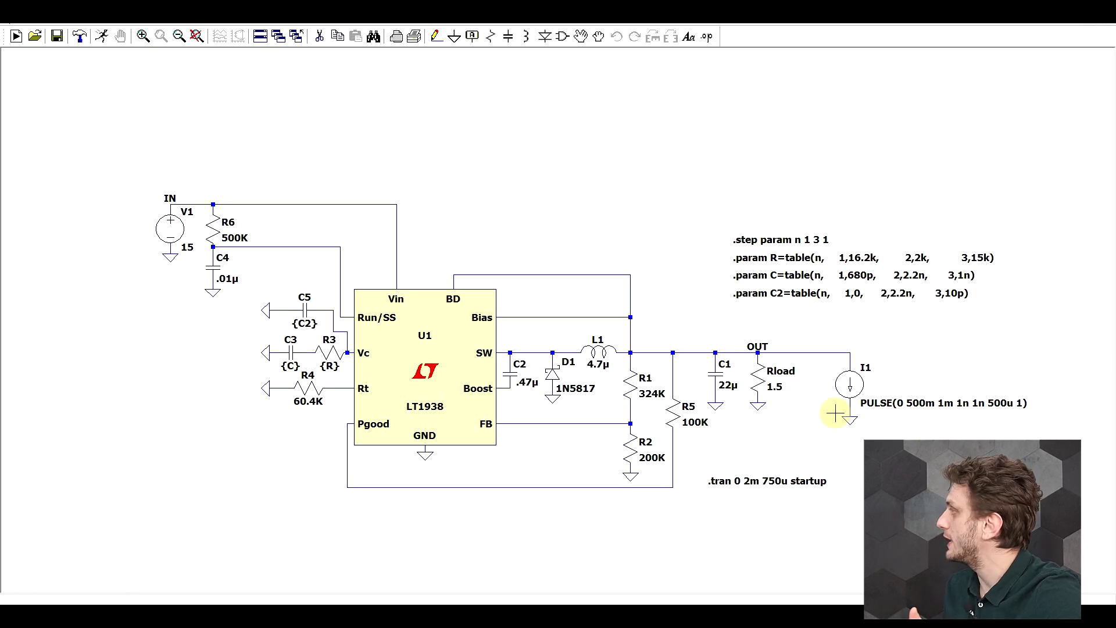
Step: Run the LT1938 transient and plot V(out) for all three compensation sets
click(103, 36)
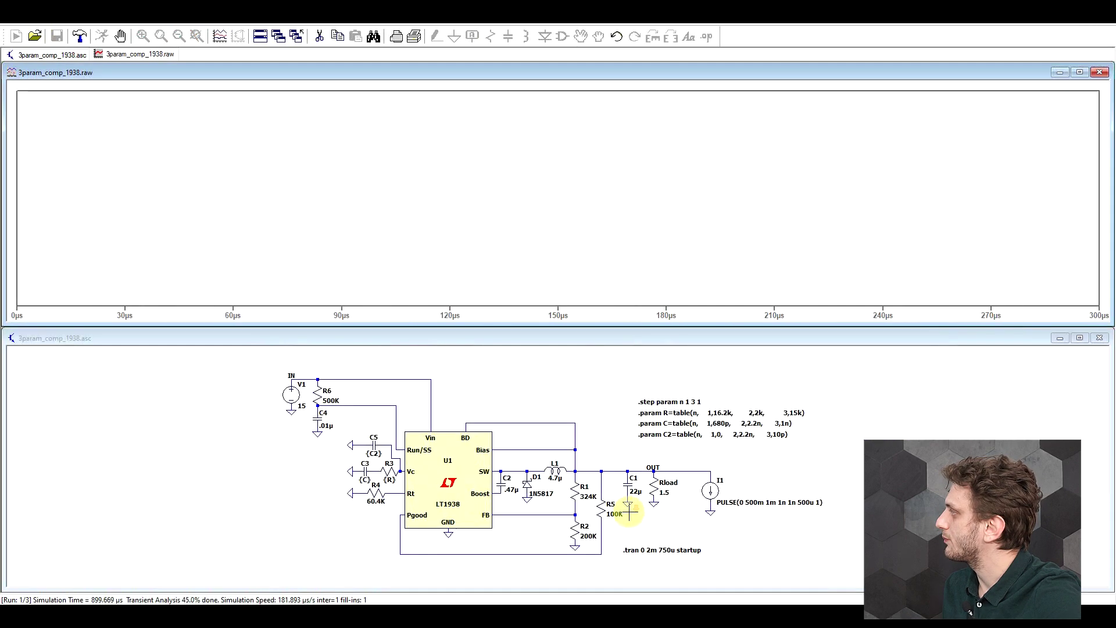
click(710, 465)
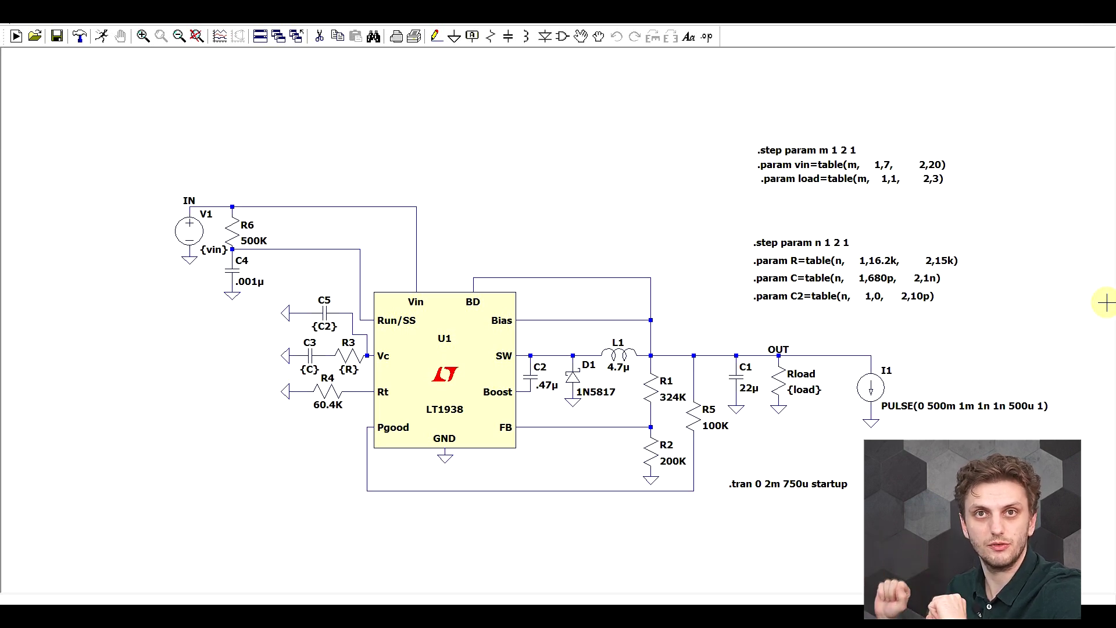
Step: Run the dual-table LT1938 simulation for all four m and n combinations
click(16, 36)
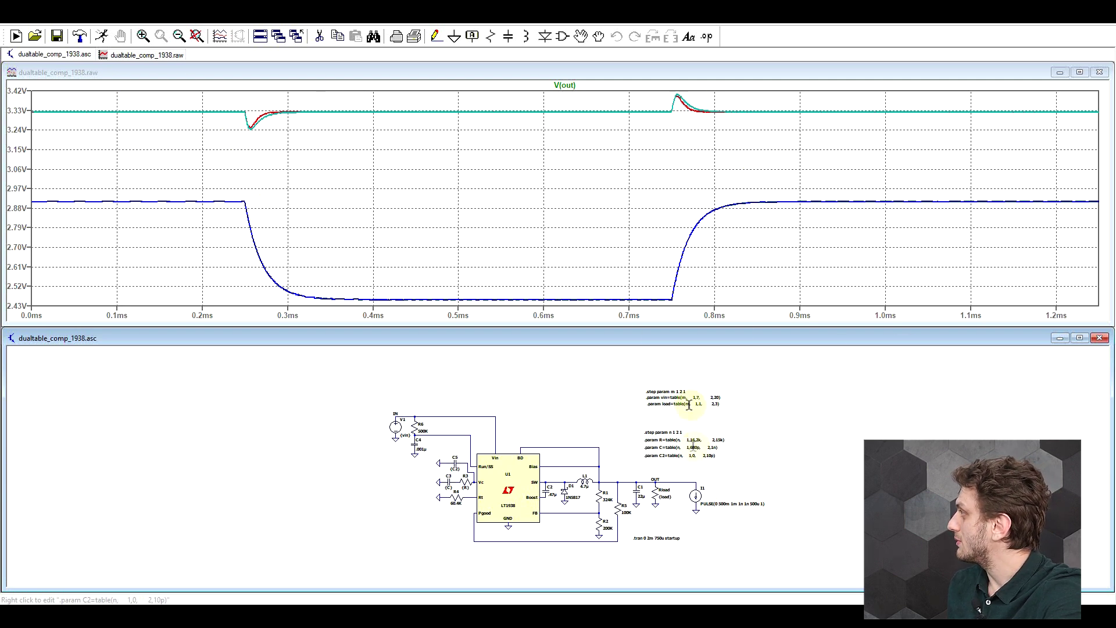
Step: Place a V(out) cursor on the 0.25 ms dip and identify it as step N=2, M=1
click(564, 85)
mouse_move(567, 212)
mouse_down()
mouse_move(249, 247)
mouse_move(248, 221)
mouse_up()
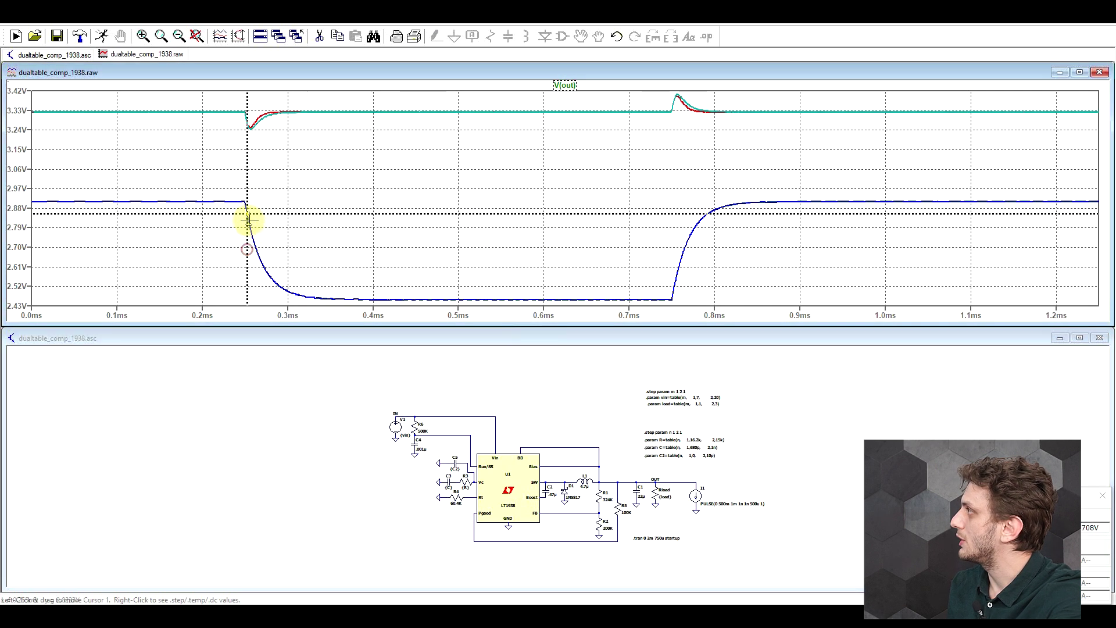
right_click(248, 221)
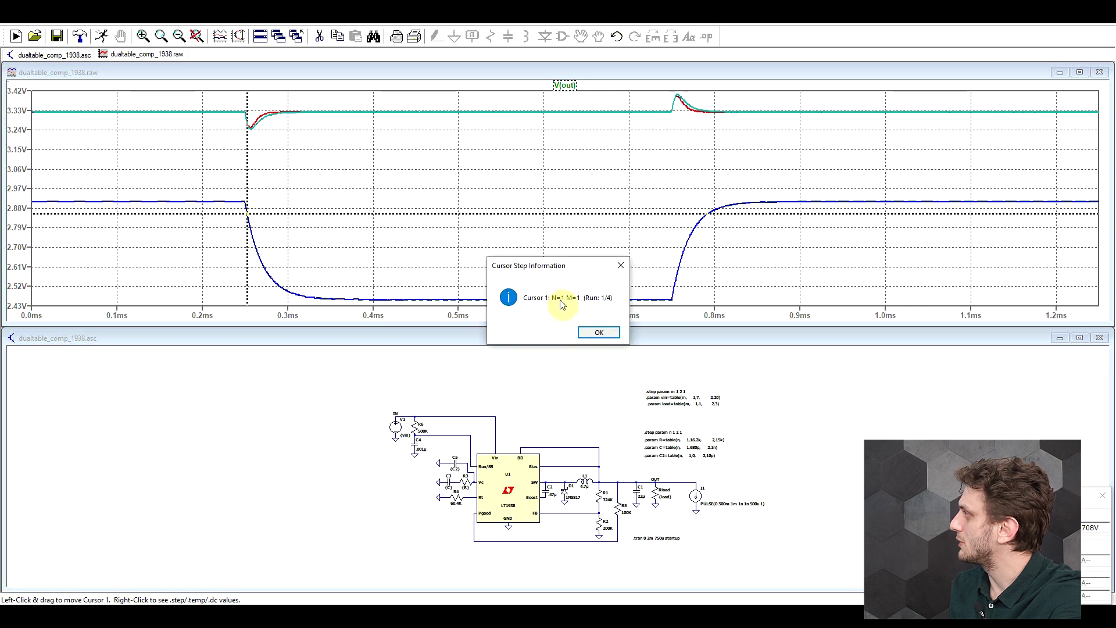
click(700, 426)
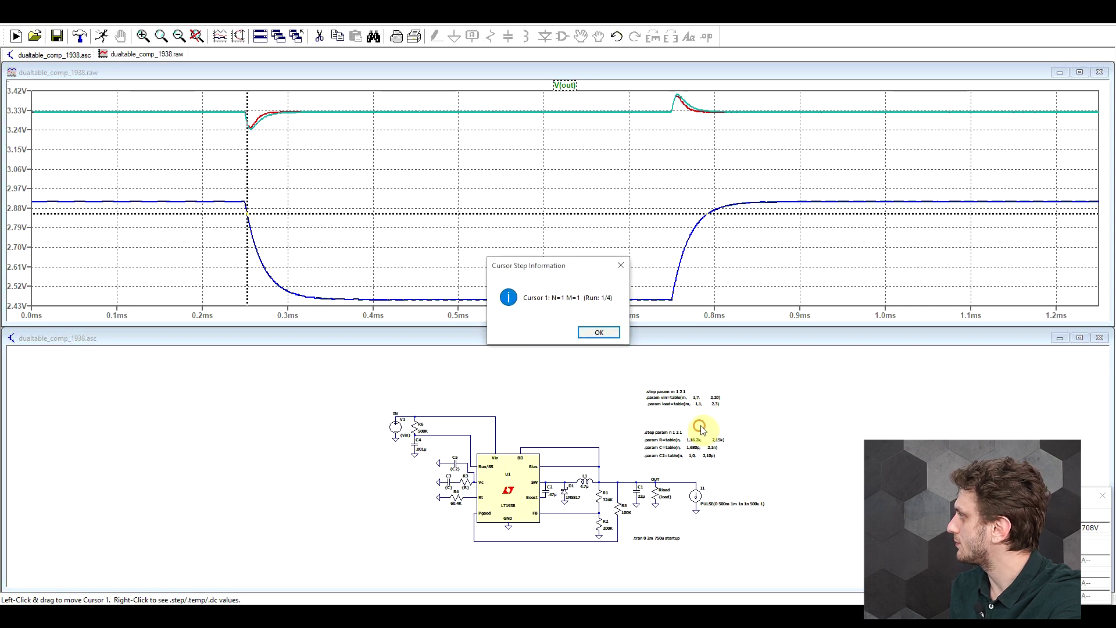
Step: Move the cursor onto a neighbouring trace and check its step combination
scroll(697, 430, down, 3)
scroll(697, 430, up, 4)
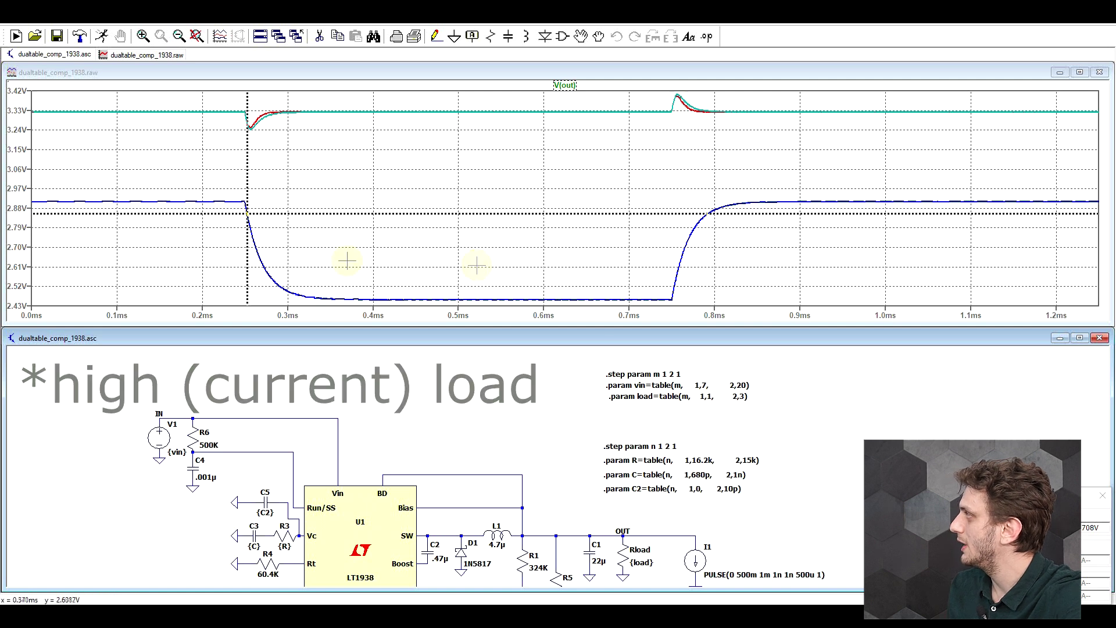
click(247, 226)
right_click(247, 228)
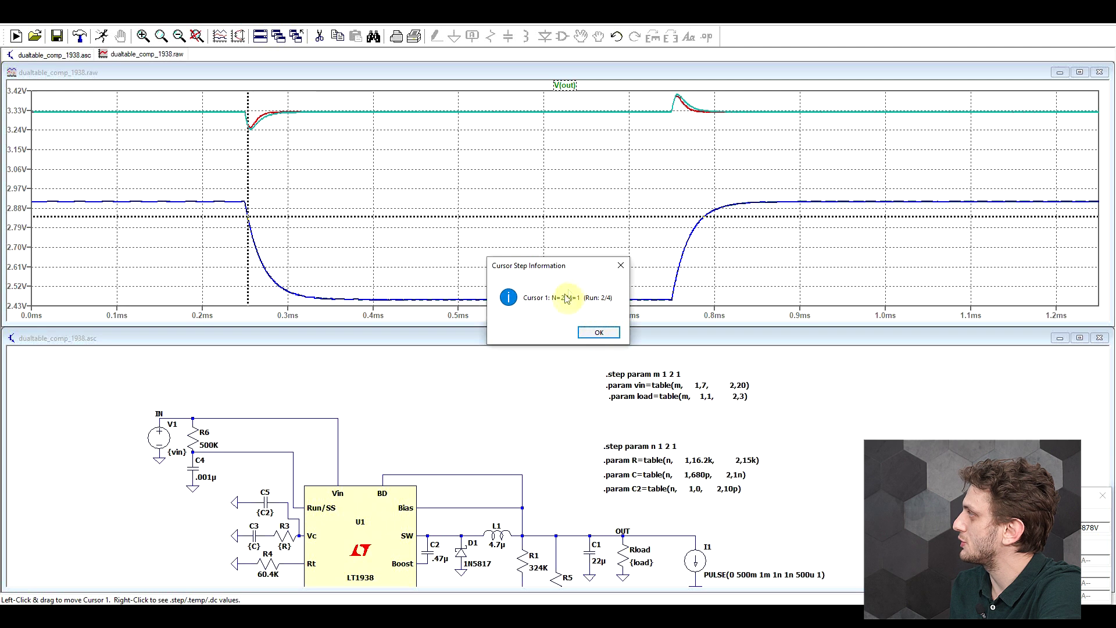
click(620, 265)
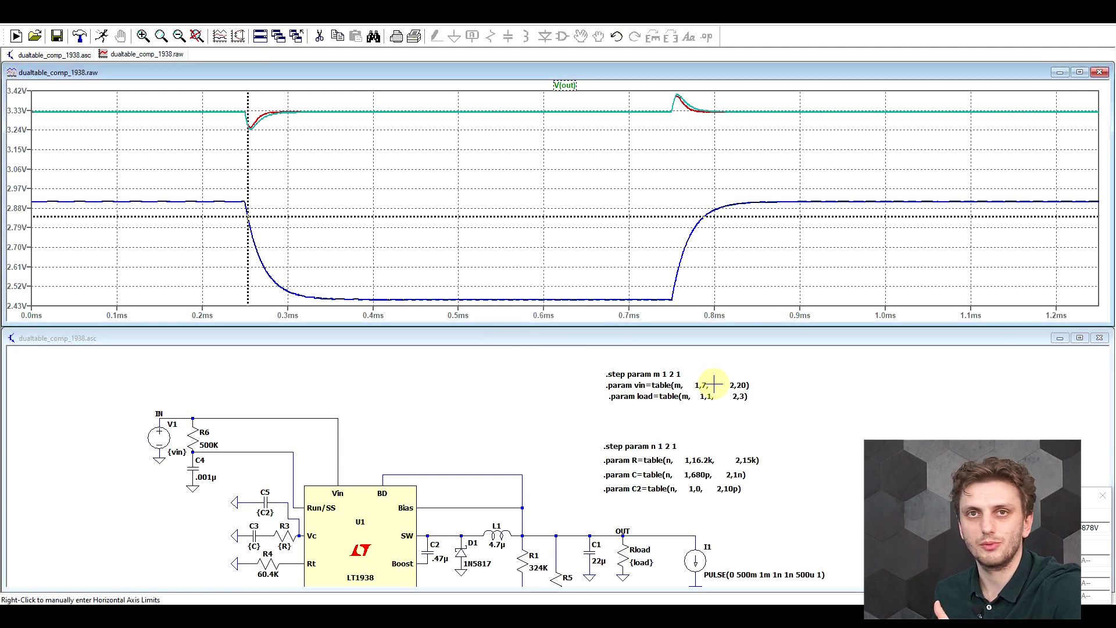